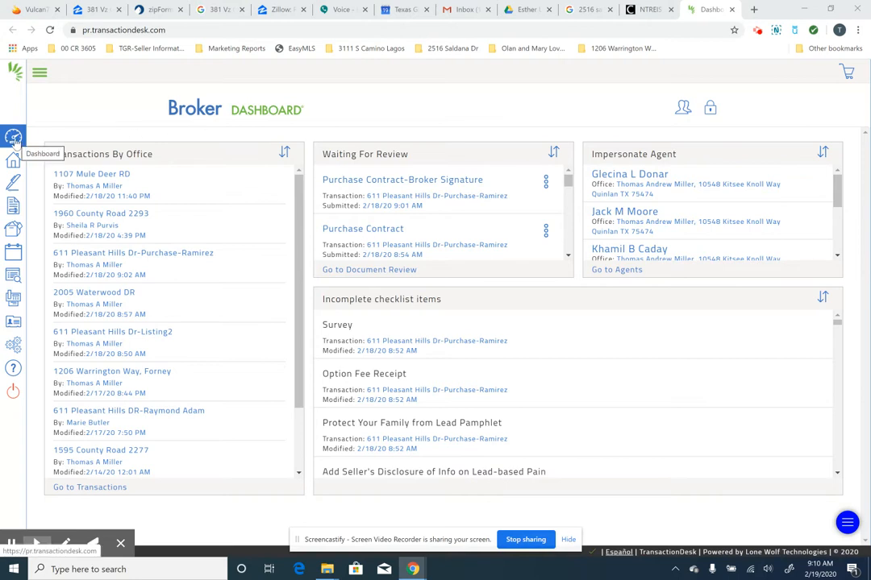
# Glance at the NTREIS apps page, return to TransactionDesk, and open the purchase transaction listed second among the transactions
pyautogui.click(651, 11)
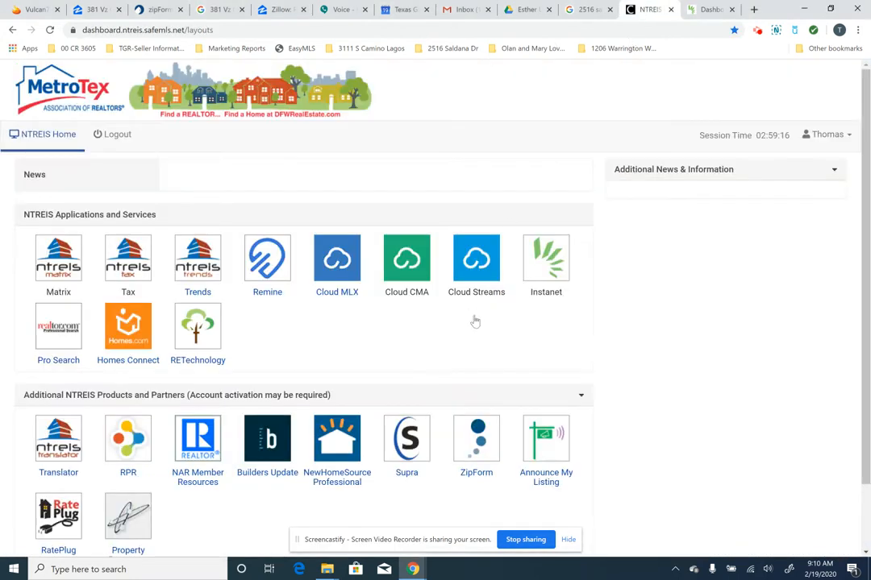
pyautogui.click(708, 10)
pyautogui.click(13, 162)
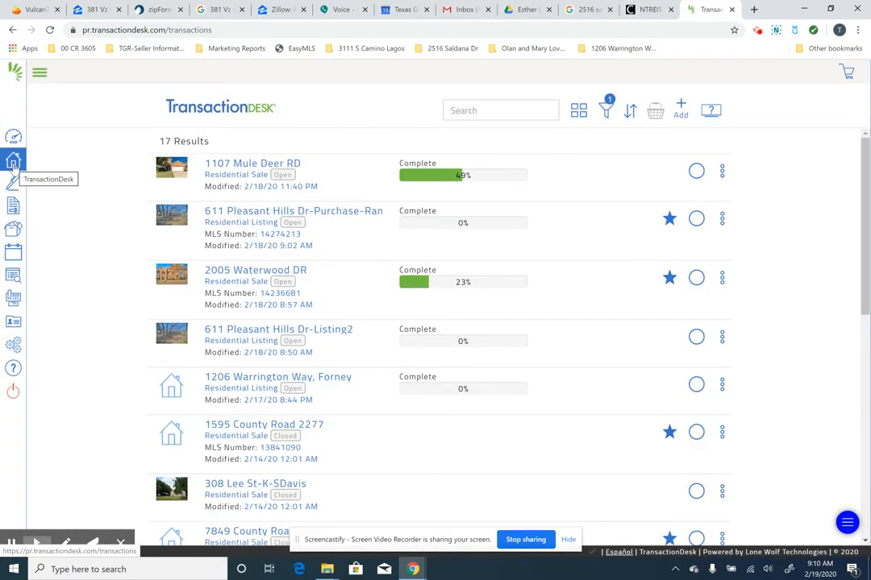
pyautogui.click(266, 213)
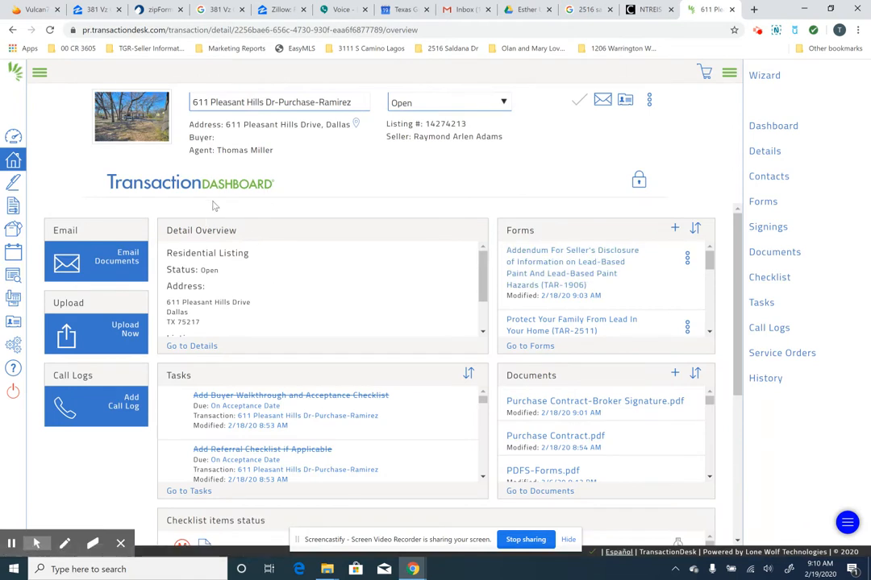
# Examine the transaction dashboard's forms, documents, tasks and checklist item statuses
pyautogui.scroll(-3, 524, 304)
pyautogui.scroll(3, 526, 303)
pyautogui.scroll(-3, 525, 305)
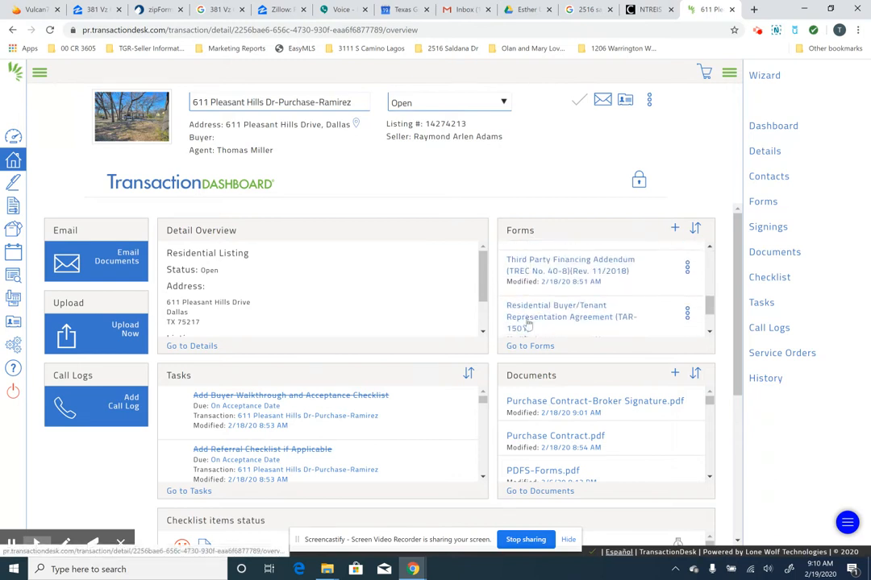
pyautogui.scroll(-1, 303, 446)
pyautogui.scroll(-3, 659, 452)
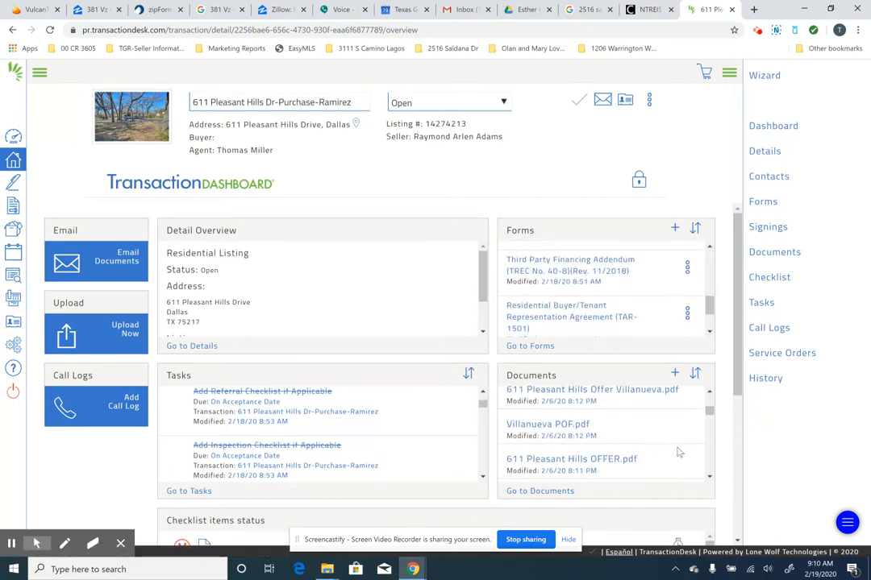
pyautogui.scroll(-5, 730, 333)
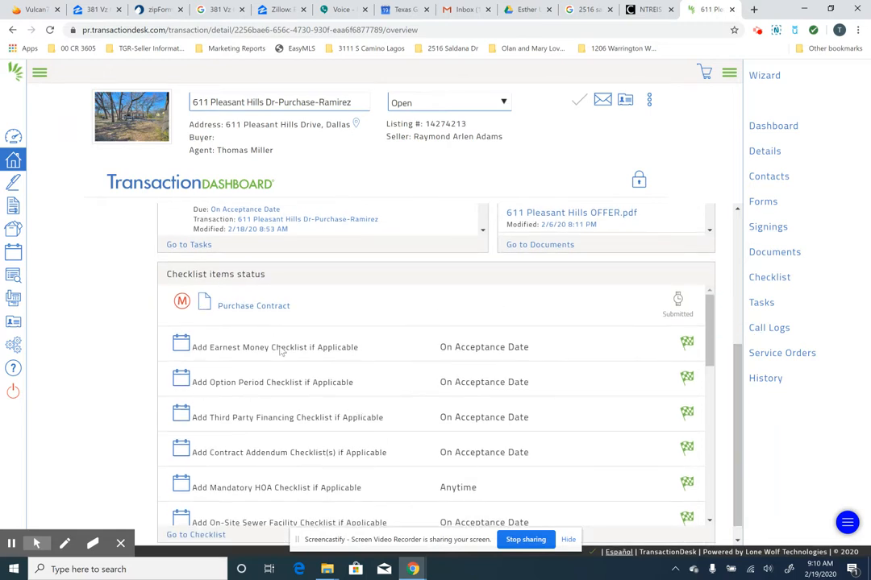
pyautogui.scroll(-4, 416, 379)
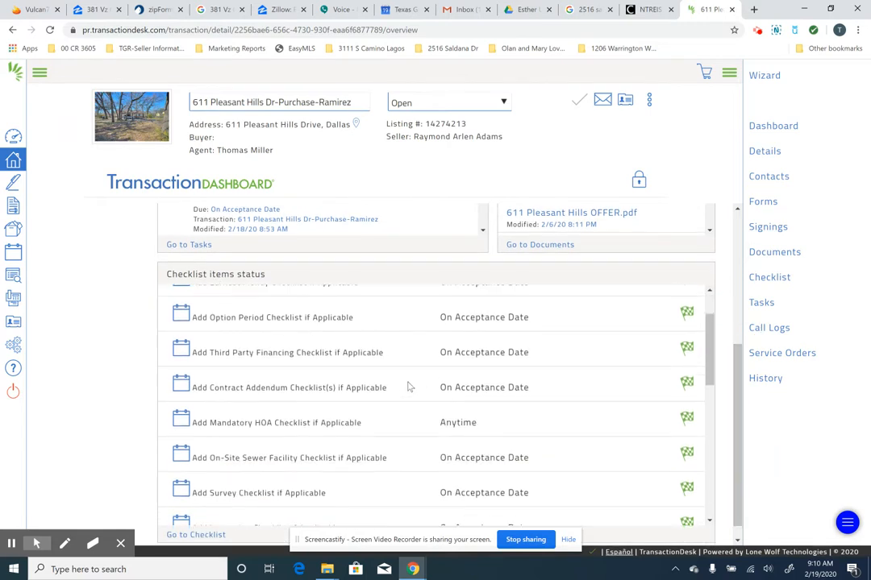
pyautogui.scroll(-2, 403, 400)
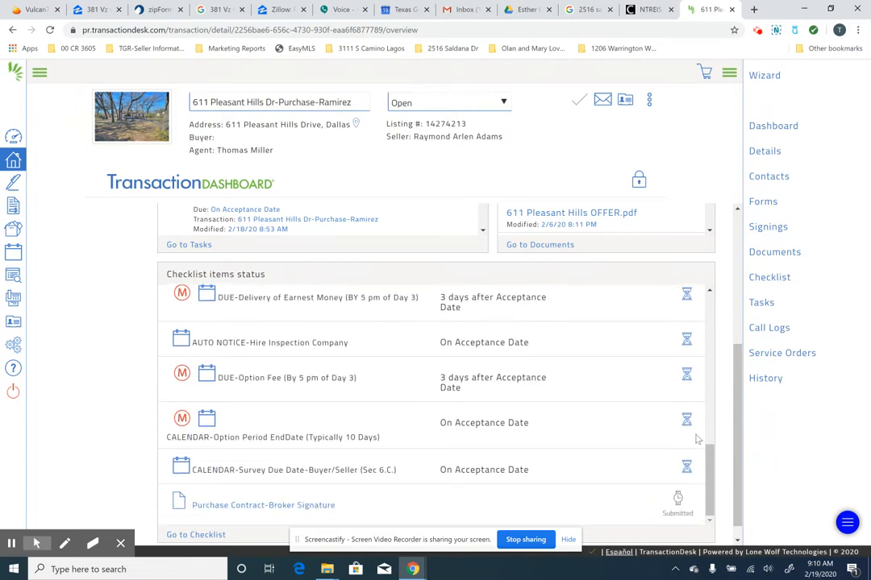
pyautogui.moveTo(734, 444); pyautogui.dragTo(734, 529)
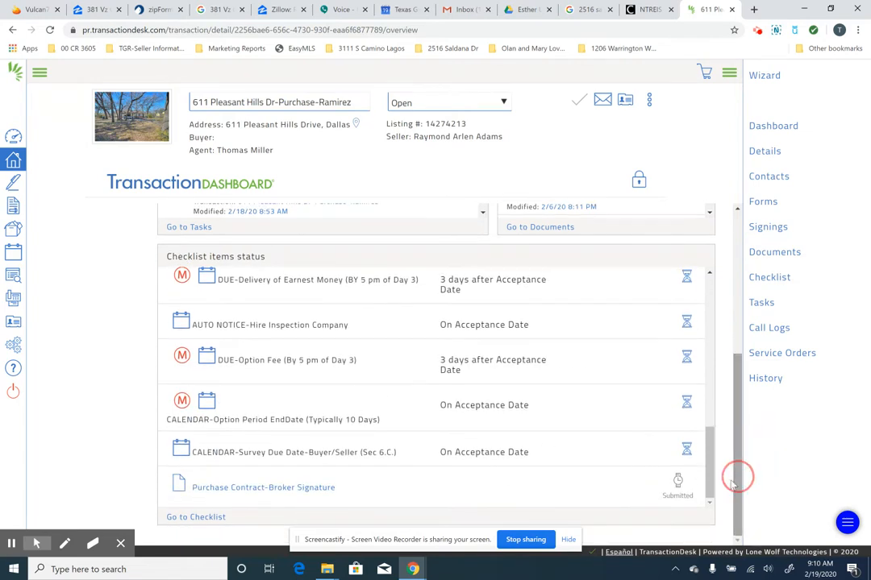
# Open the transaction's full checklist and review its items from the agency documents through the broker signature contract
pyautogui.click(194, 518)
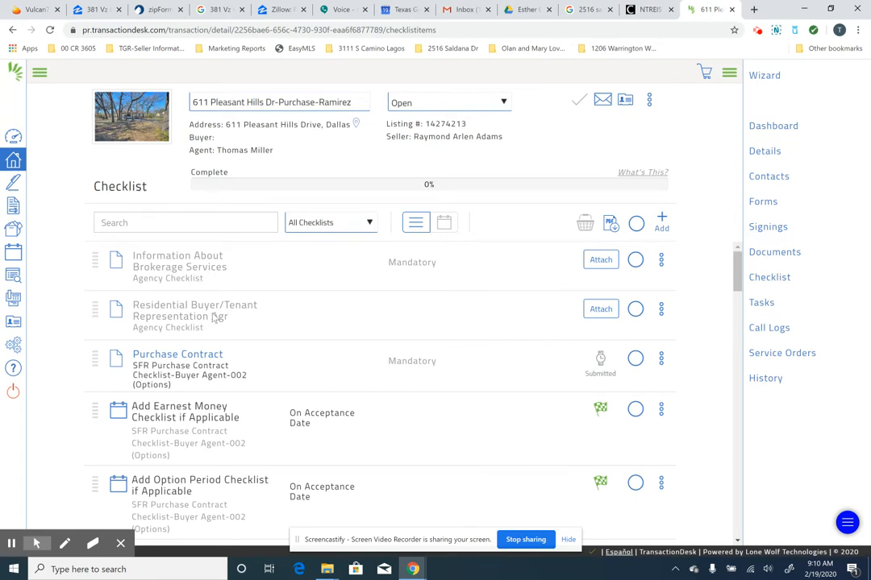
pyautogui.scroll(-3, 250, 343)
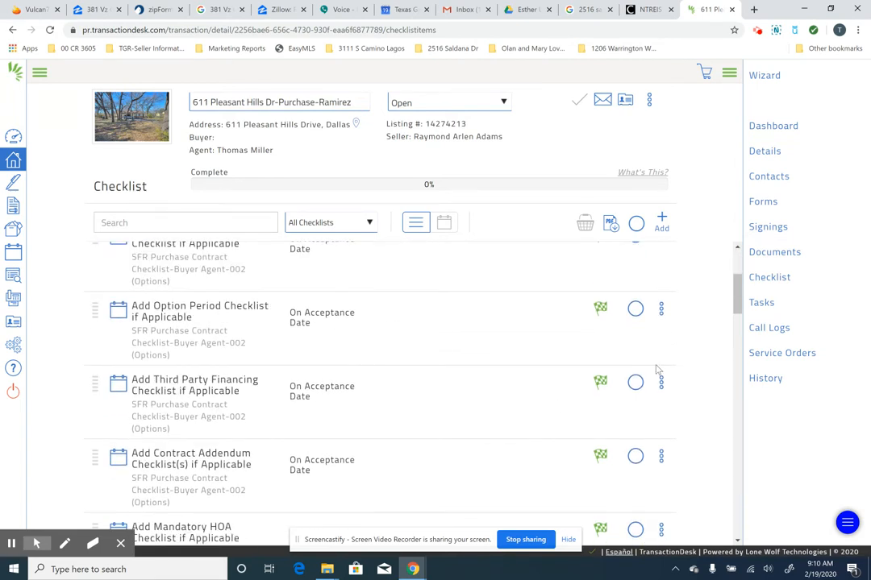
pyautogui.moveTo(738, 298)
pyautogui.mouseDown()
pyautogui.moveTo(736, 379)
pyautogui.moveTo(721, 323)
pyautogui.moveTo(734, 310)
pyautogui.mouseUp()
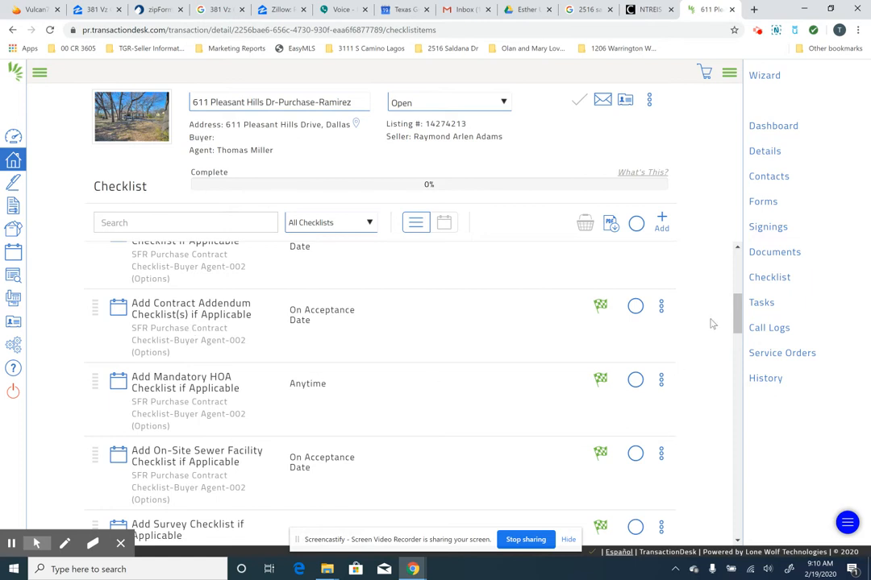
pyautogui.moveTo(734, 315); pyautogui.dragTo(735, 534)
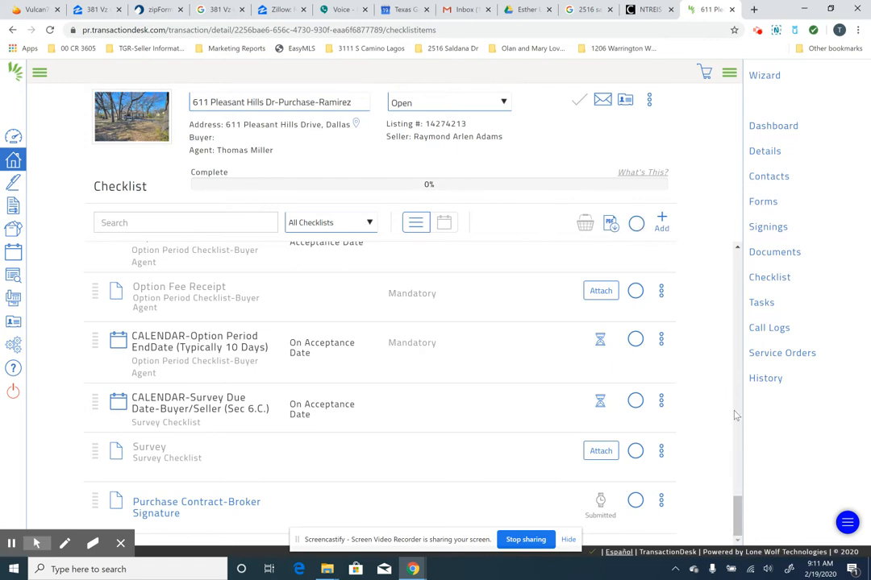
pyautogui.scroll(10, 305, 289)
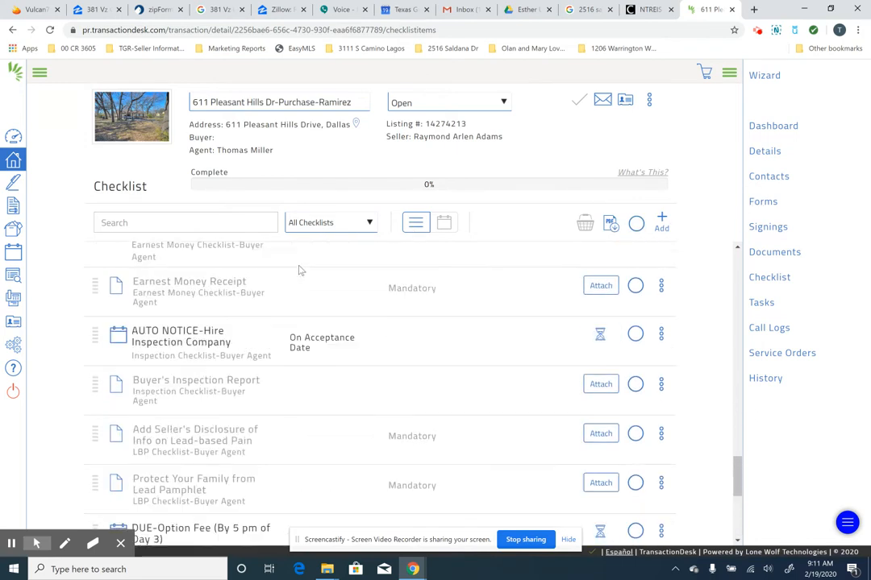
pyautogui.scroll(15, 466, 272)
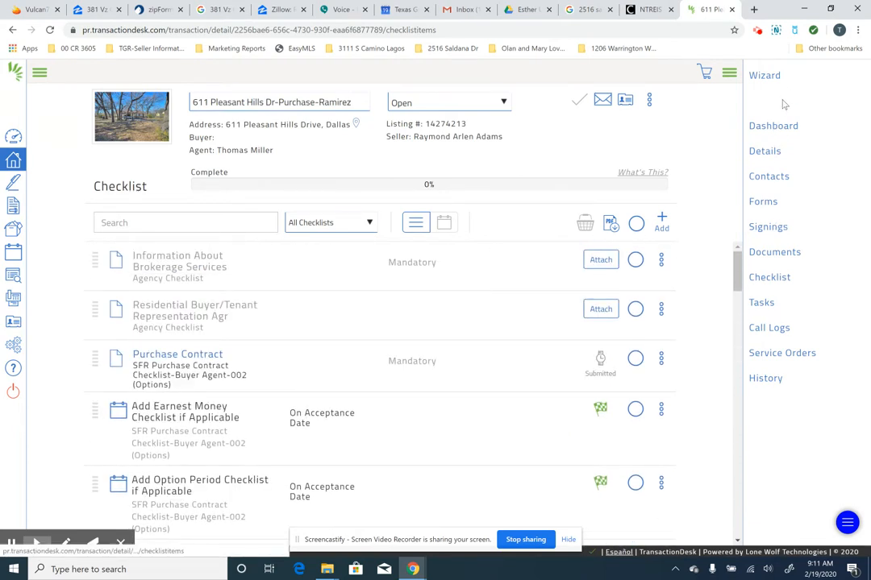
# Return to the transaction dashboard and open the transaction's full list of forms
pyautogui.click(772, 127)
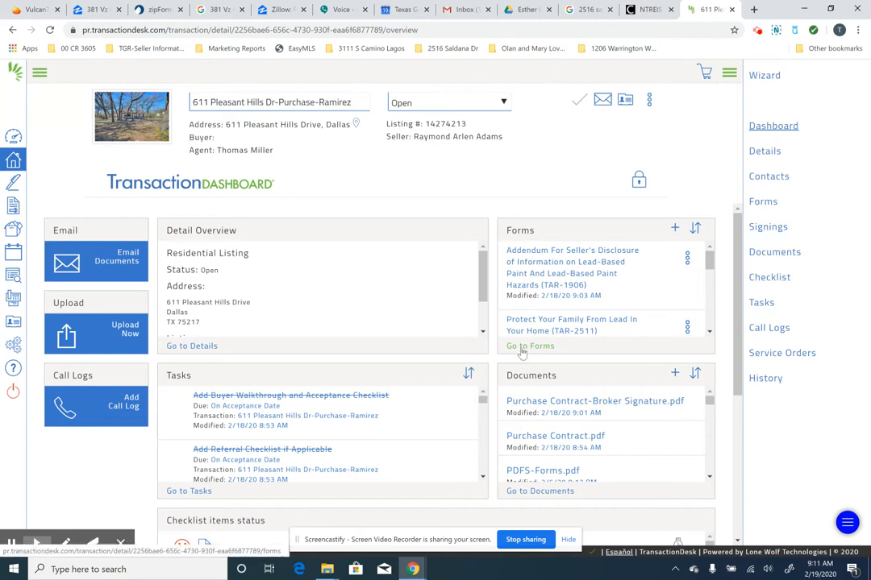
pyautogui.click(792, 203)
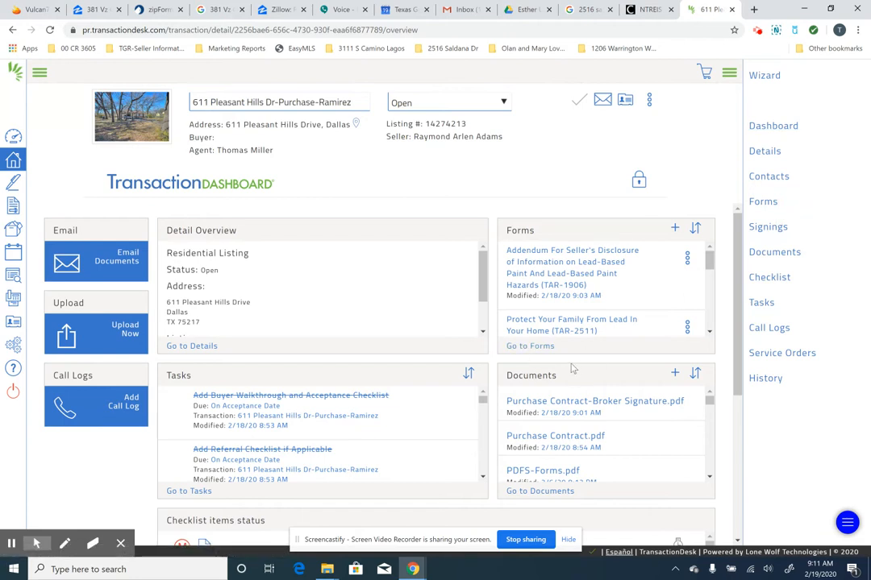
pyautogui.click(551, 347)
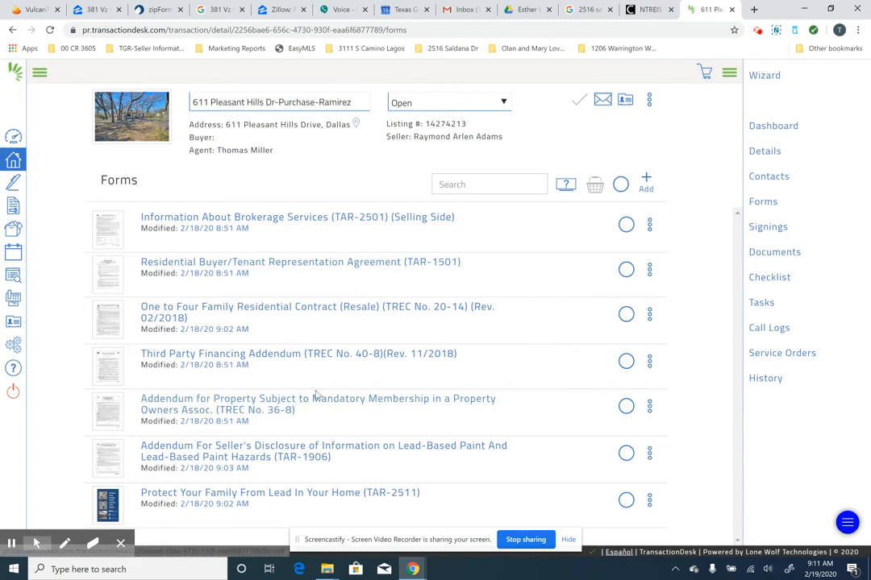
# Start adding a form to the transaction and search the form library for "amendment"
pyautogui.click(646, 184)
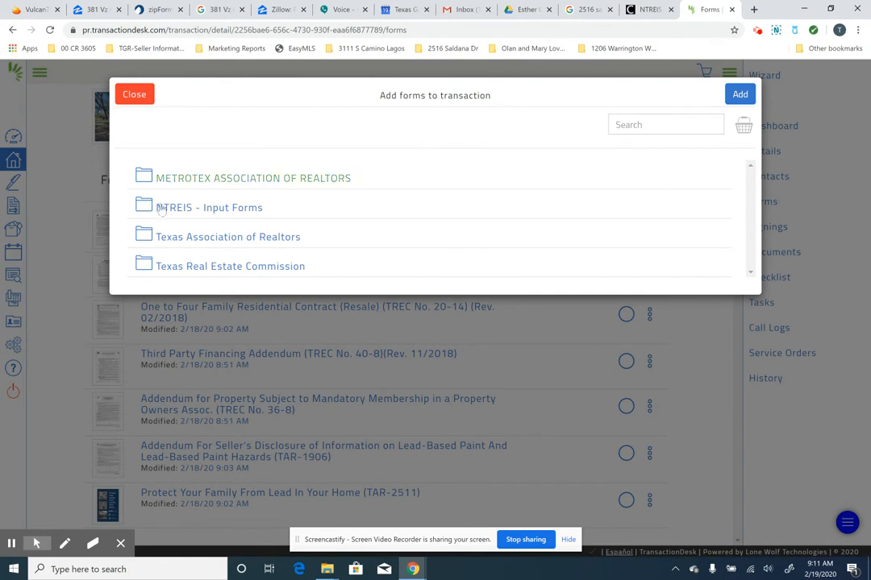
pyautogui.click(681, 129)
pyautogui.write('am')
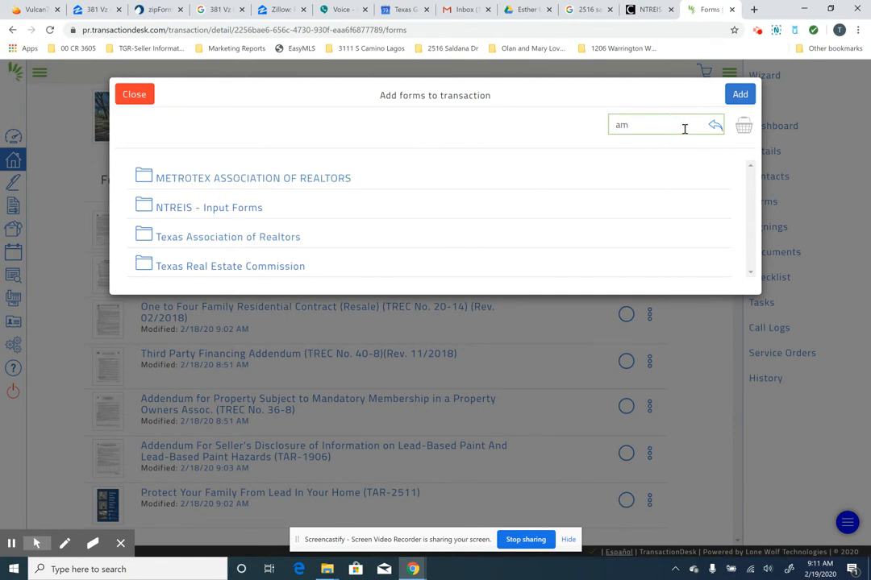
pyautogui.write('endment')
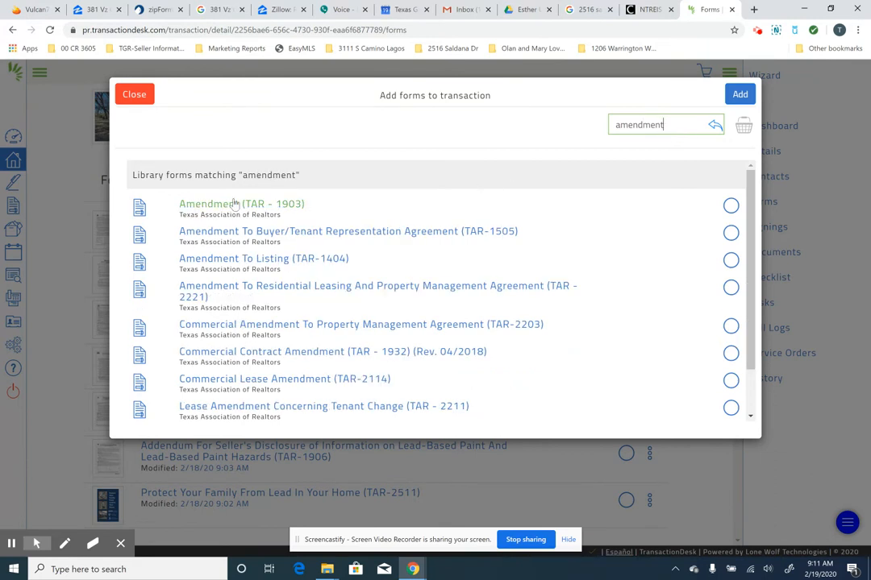
# Select the Texas Real Estate Commission form Amendment (TREC No. 39-8) and add it to the transaction
pyautogui.scroll(-1, 242, 346)
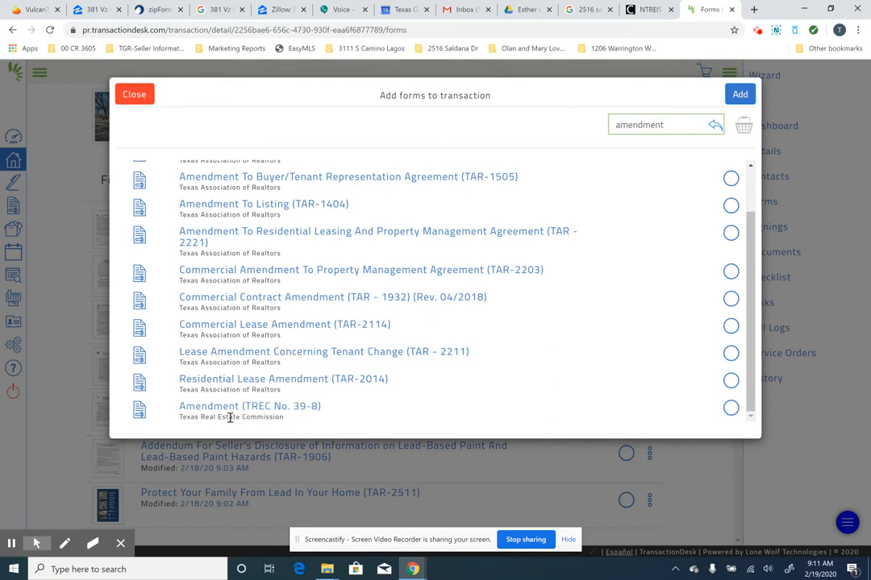
pyautogui.scroll(2, 234, 339)
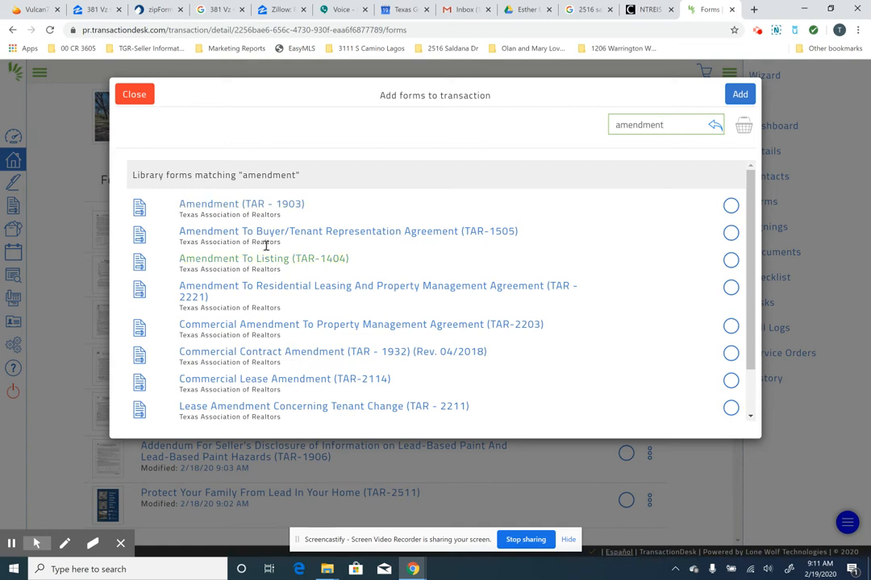
pyautogui.scroll(-3, 274, 218)
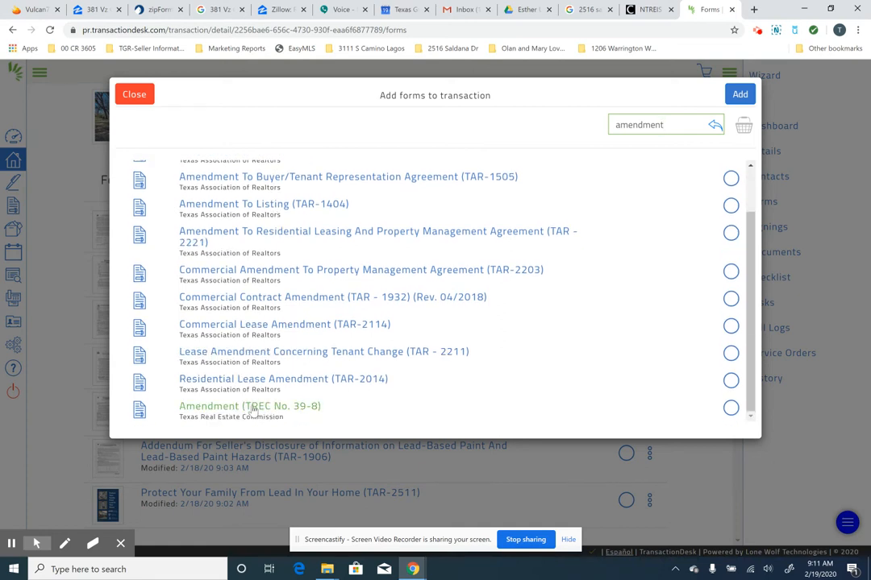
pyautogui.click(262, 409)
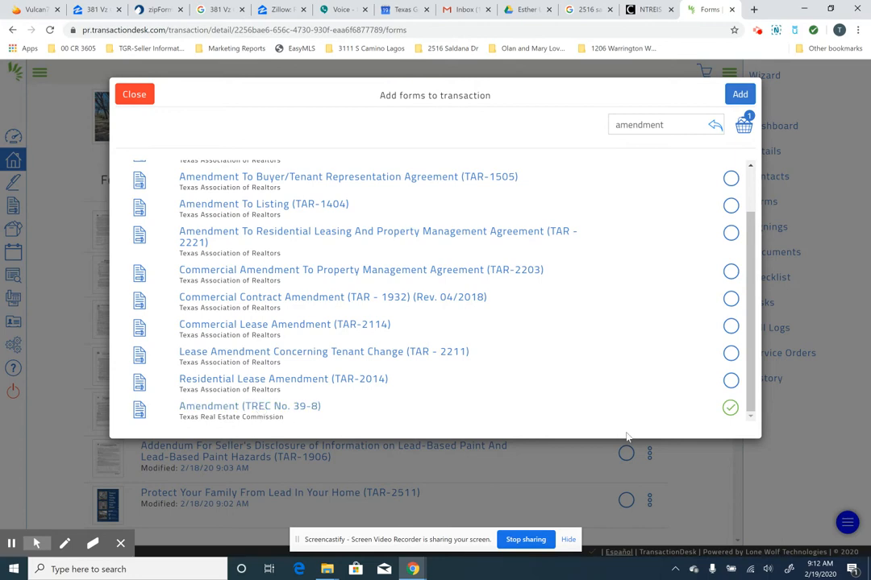
pyautogui.click(740, 94)
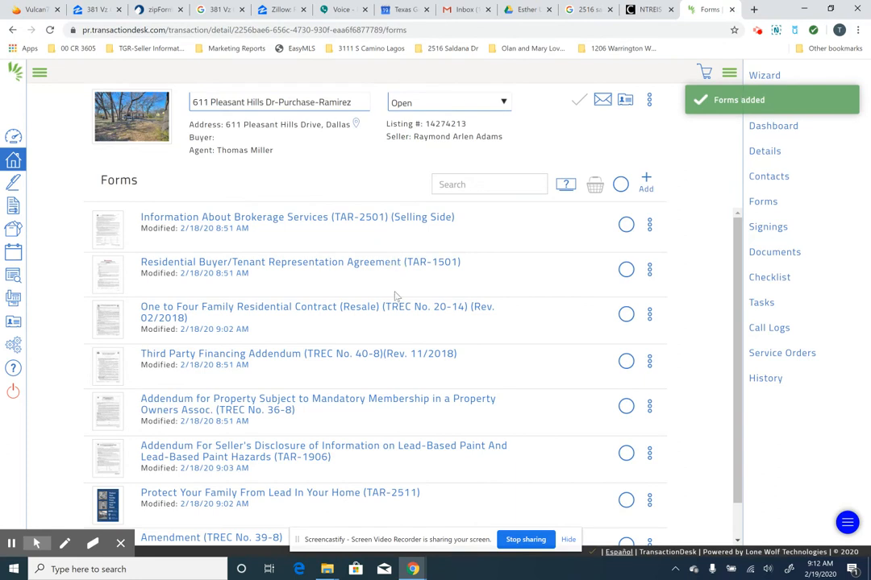
# Look over the transaction's forms and compare them with the documents in zipForm Plus before returning to TransactionDesk
pyautogui.scroll(-2, 384, 383)
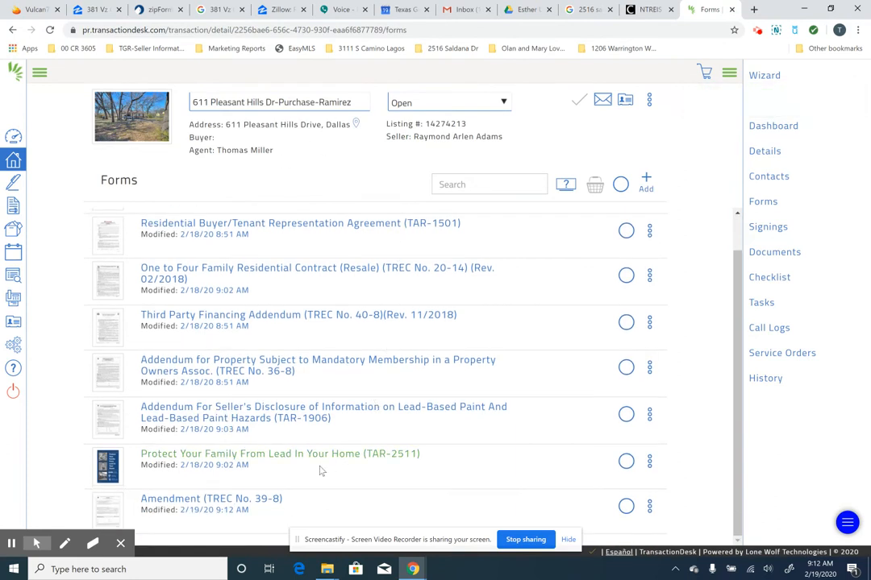
pyautogui.click(158, 16)
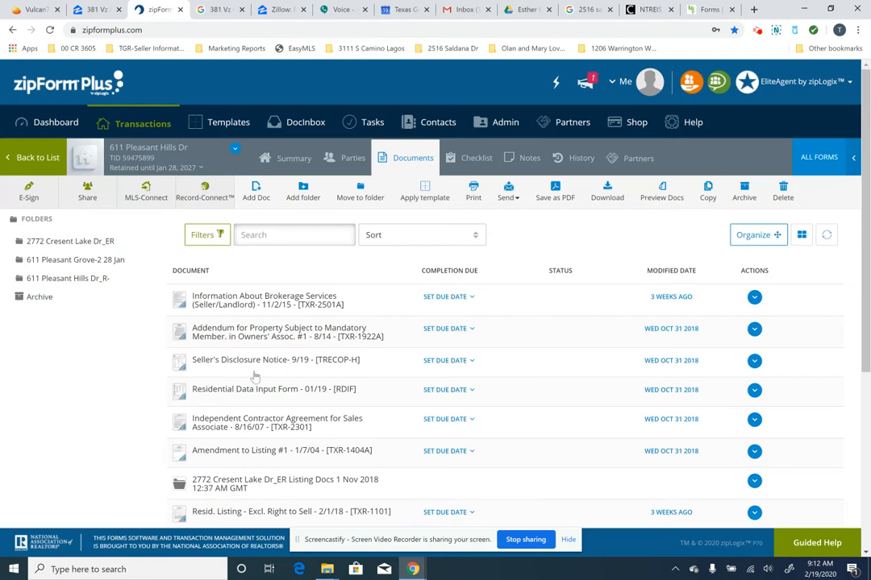
pyautogui.click(708, 10)
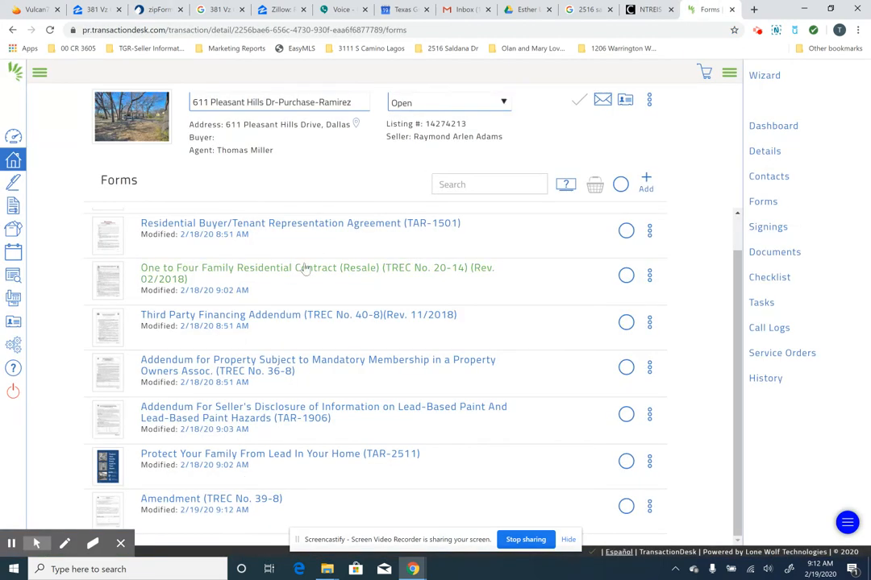
pyautogui.scroll(1, 305, 269)
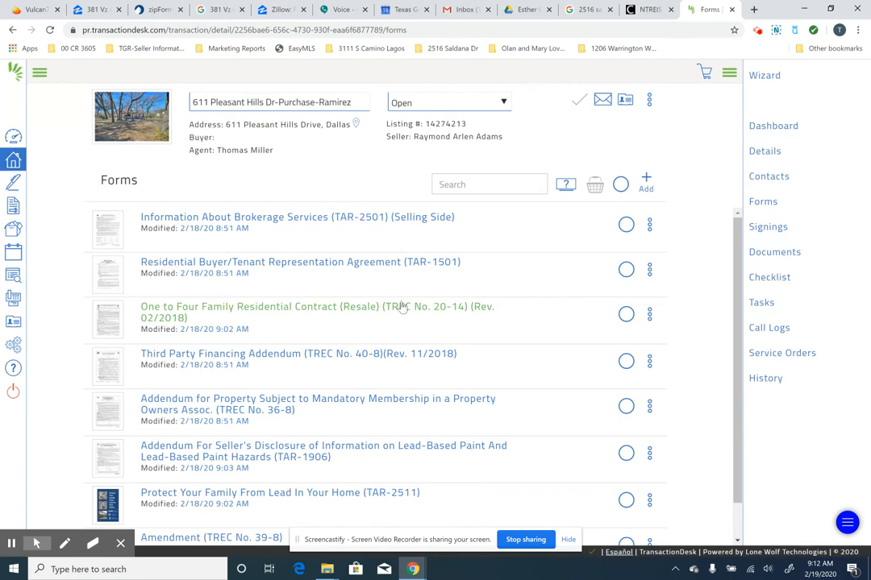
pyautogui.scroll(-1, 402, 313)
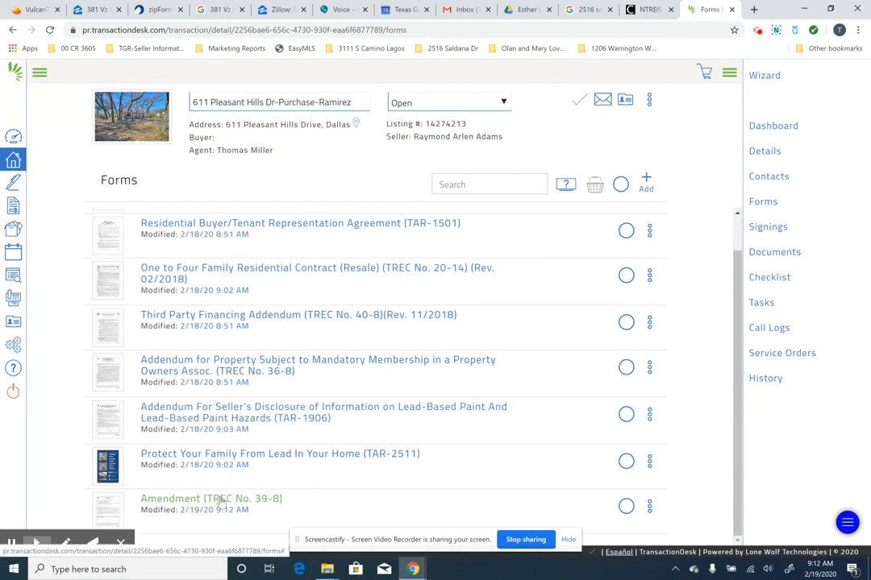
# Open the Amendment (TREC No. 39-8) form and review its paragraphs down to the buyer and seller lines
pyautogui.click(220, 501)
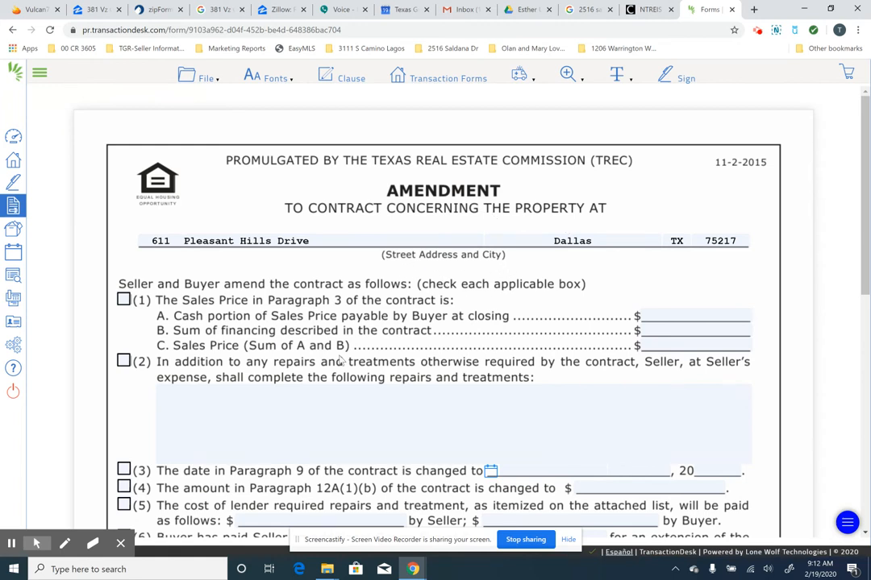
pyautogui.scroll(-3, 391, 323)
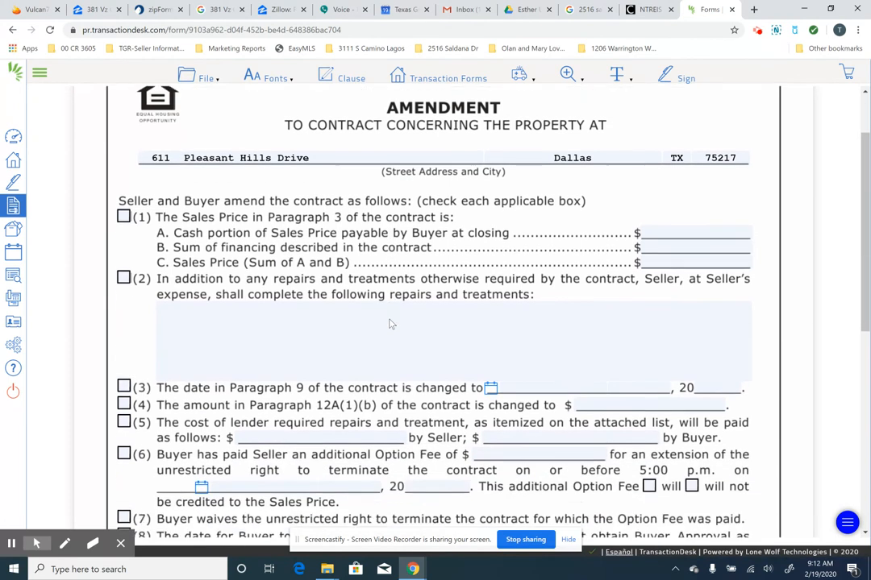
pyautogui.scroll(-6, 373, 298)
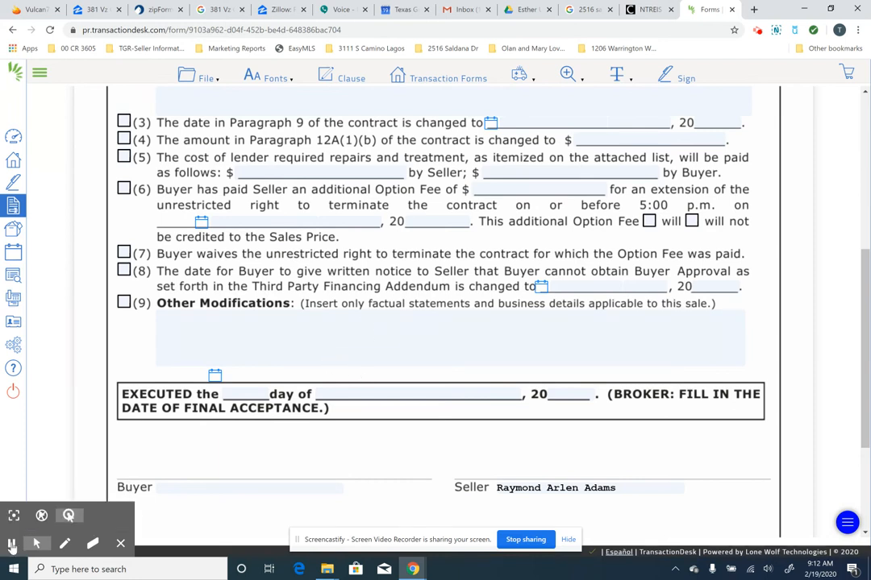
pyautogui.click(11, 545)
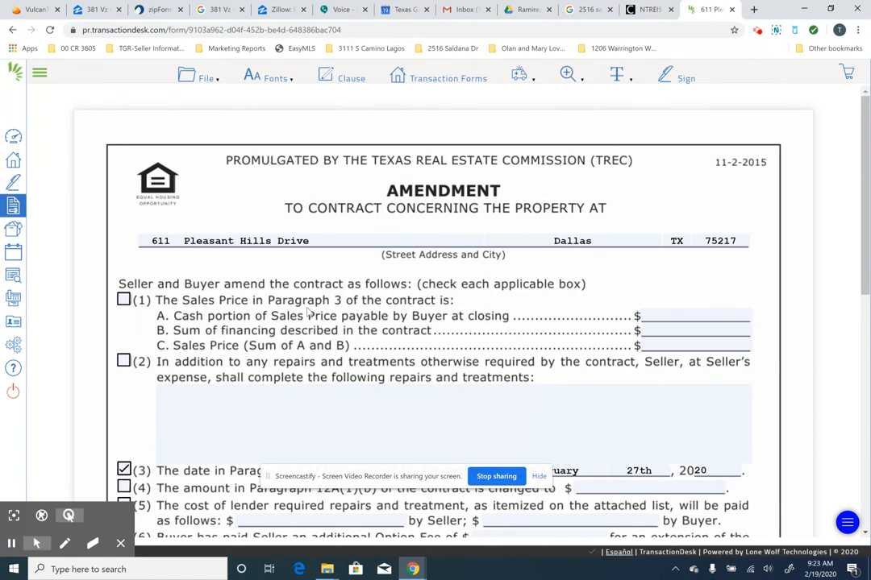
# Check the amendment's Paragraph 9 date change, the Other Modifications text, the execution date line and the buyer and seller signature blocks
pyautogui.scroll(-1, 328, 294)
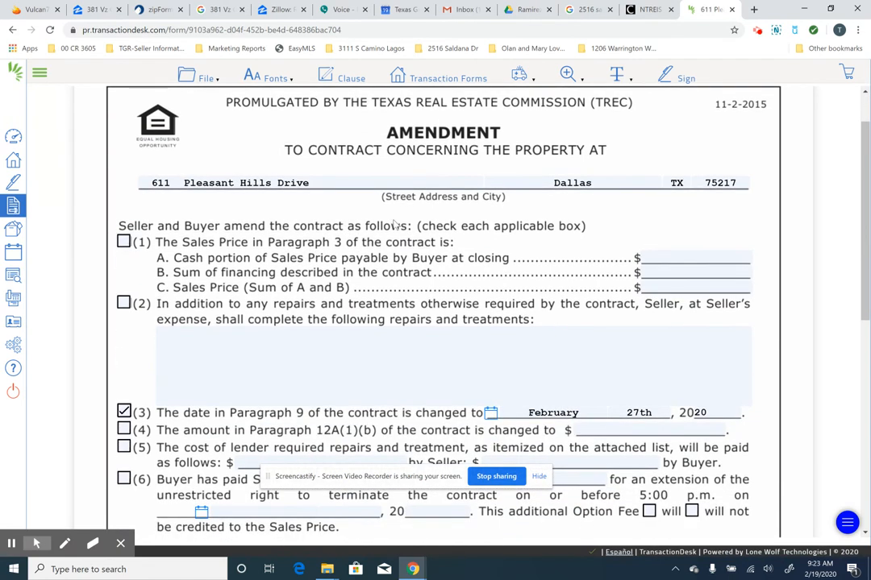
pyautogui.scroll(-1, 398, 217)
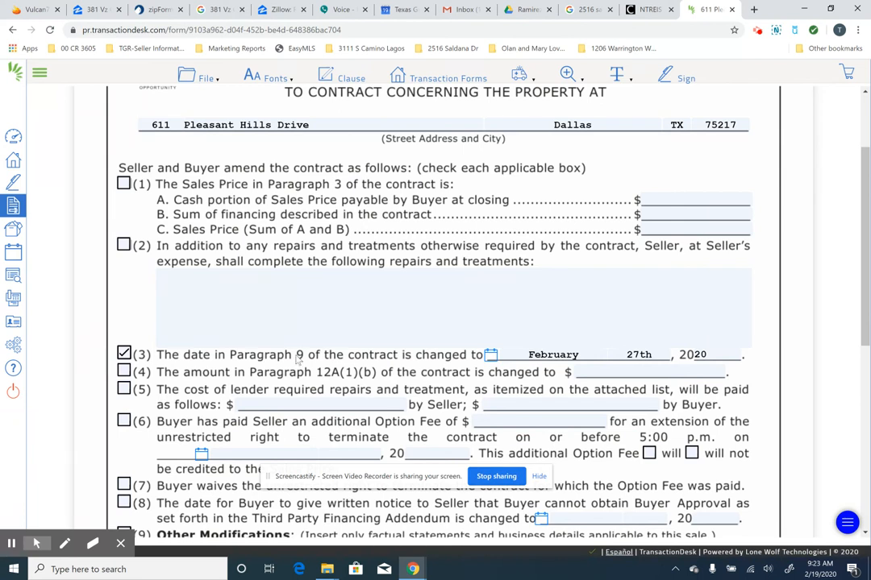
pyautogui.scroll(-3, 447, 358)
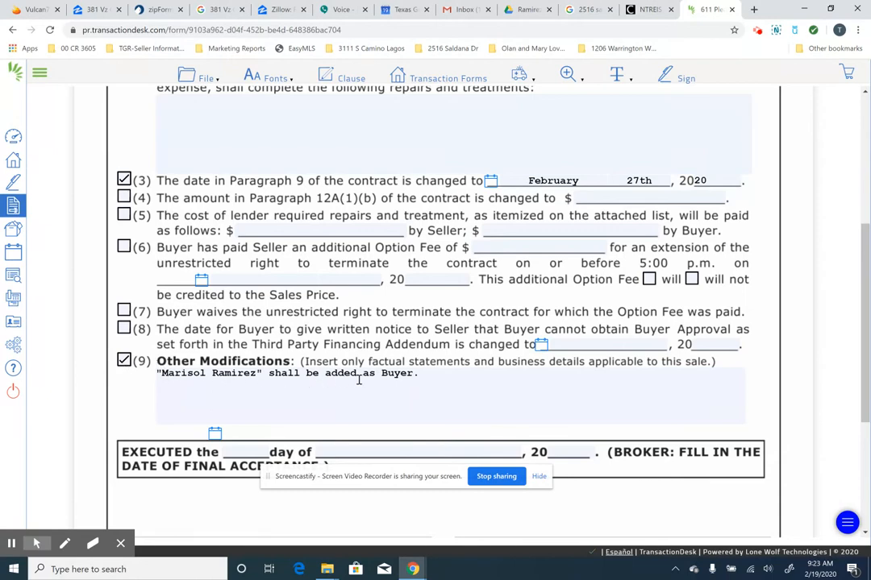
pyautogui.scroll(5, 453, 342)
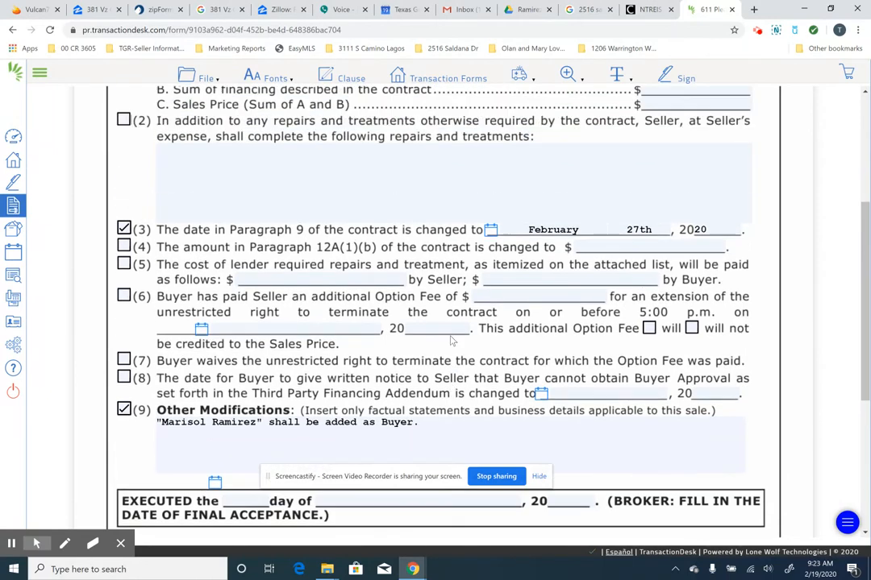
pyautogui.scroll(-5, 449, 336)
pyautogui.scroll(-3, 449, 336)
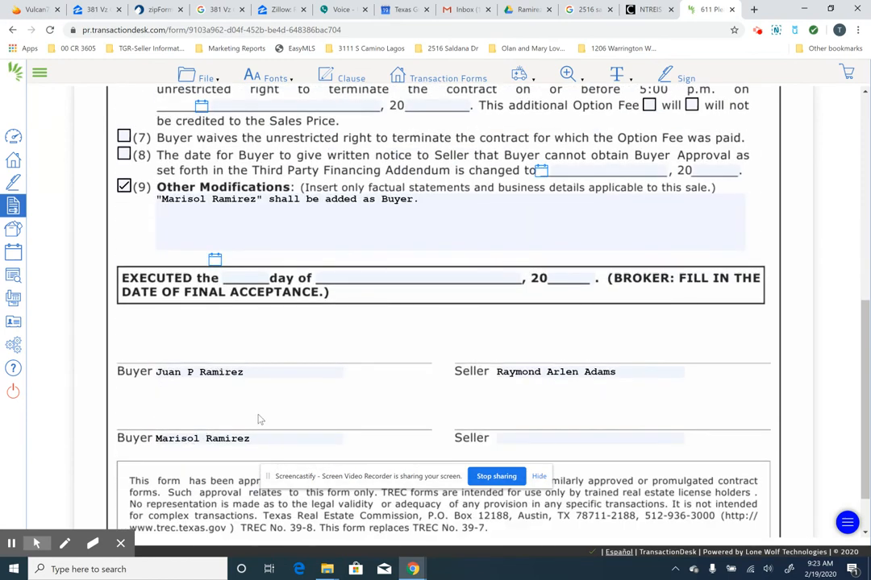
pyautogui.scroll(1, 382, 259)
pyautogui.scroll(-1, 411, 279)
pyautogui.scroll(-1, 371, 332)
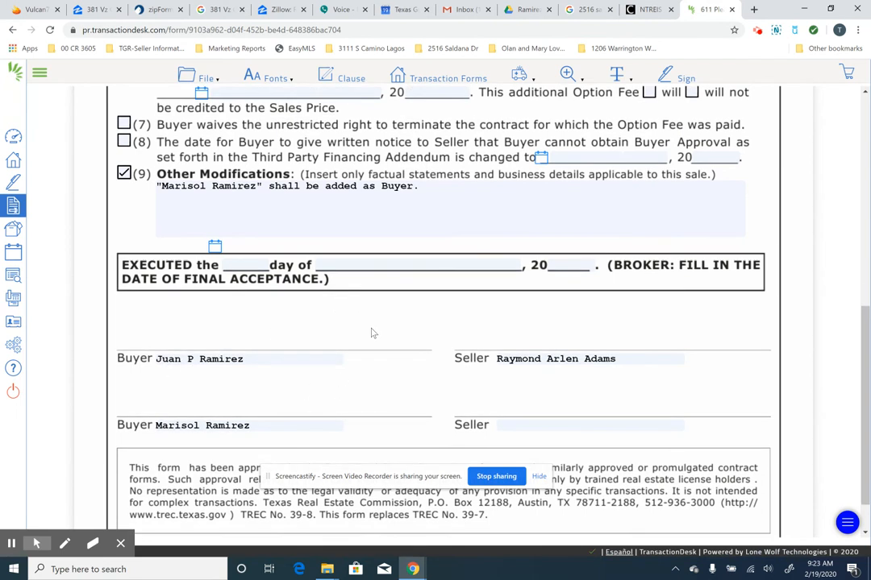
pyautogui.scroll(12, 369, 342)
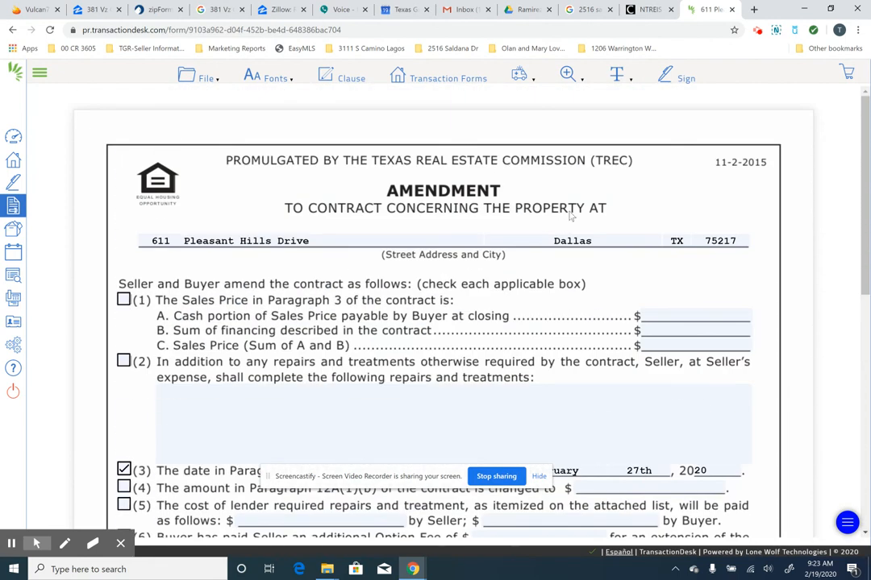